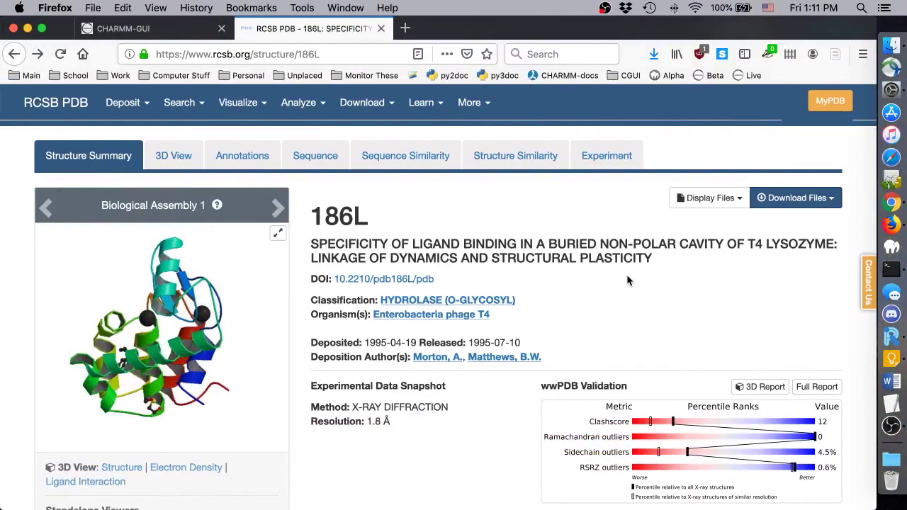
Step: Save 186L from its RCSB page as 186l.pdb and show it in Downloads
left_click(799, 211)
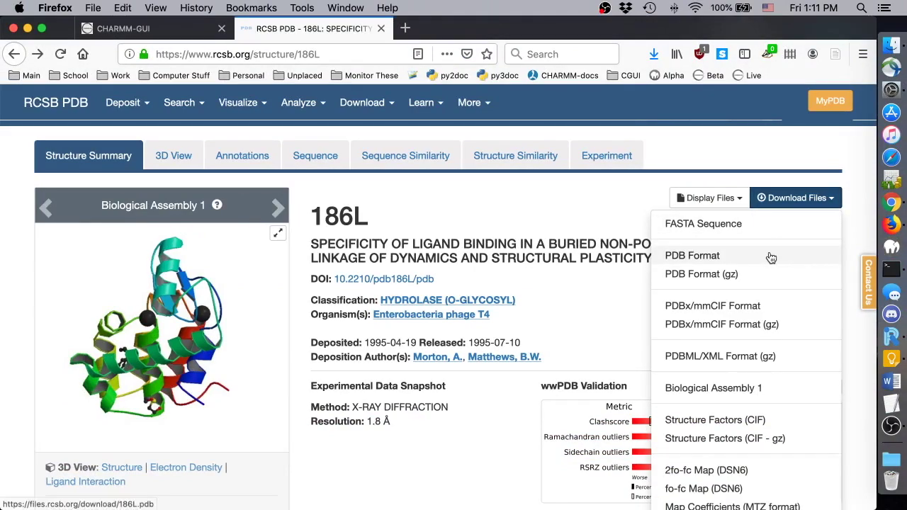
left_click(771, 257)
left_click(763, 424)
left_click(900, 459)
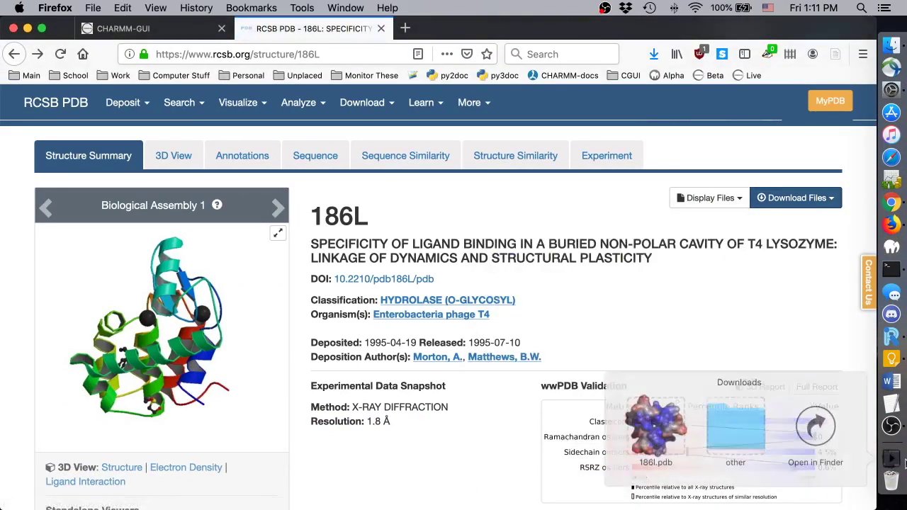
Step: Load 186l.pdb in PyMOL and confirm 'select hydr, name H*' returns 0 atoms
left_click(652, 428)
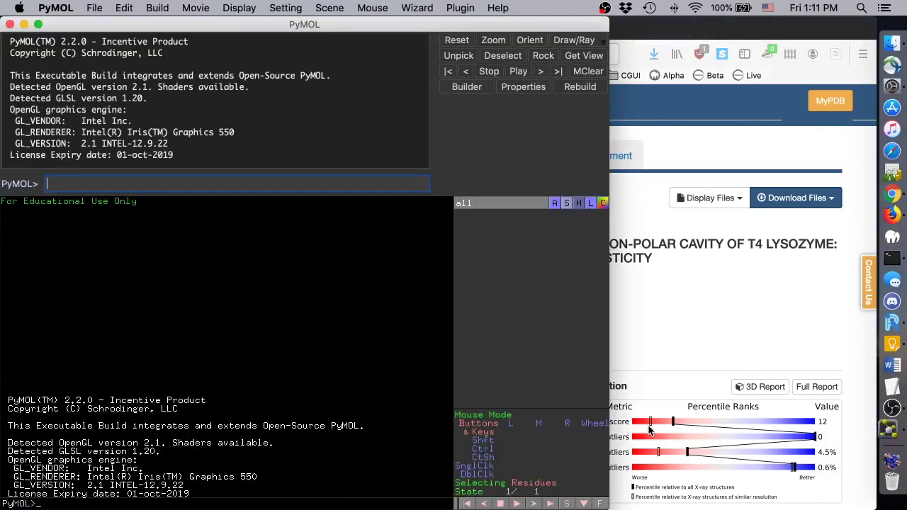
left_click_drag(214, 394, 217, 327)
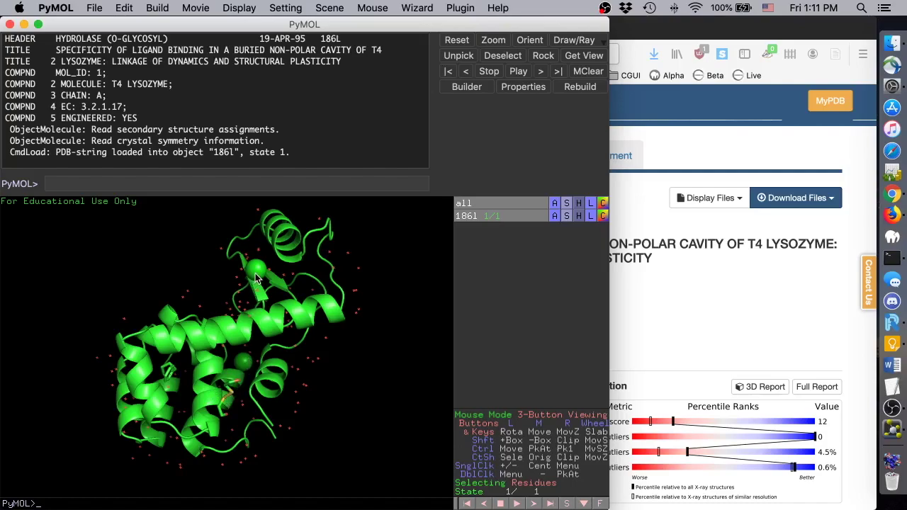
left_click(385, 185)
type("select hydr, name ")
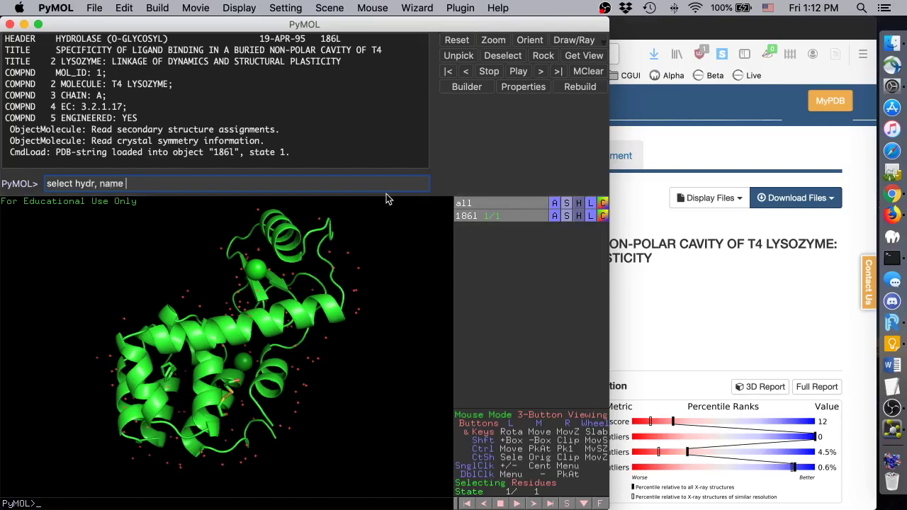
type("H*")
key("Return")
left_click_drag(213, 152, 250, 152)
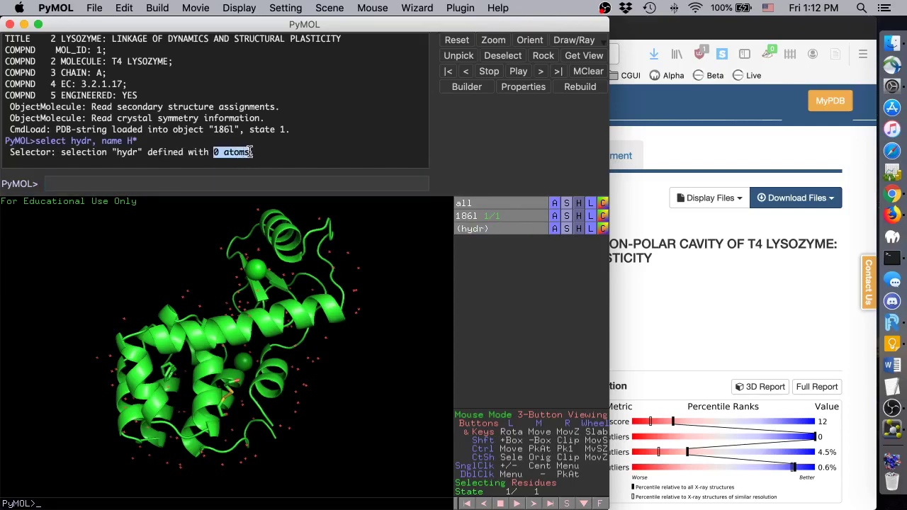
left_click(314, 183)
key("super+Tab")
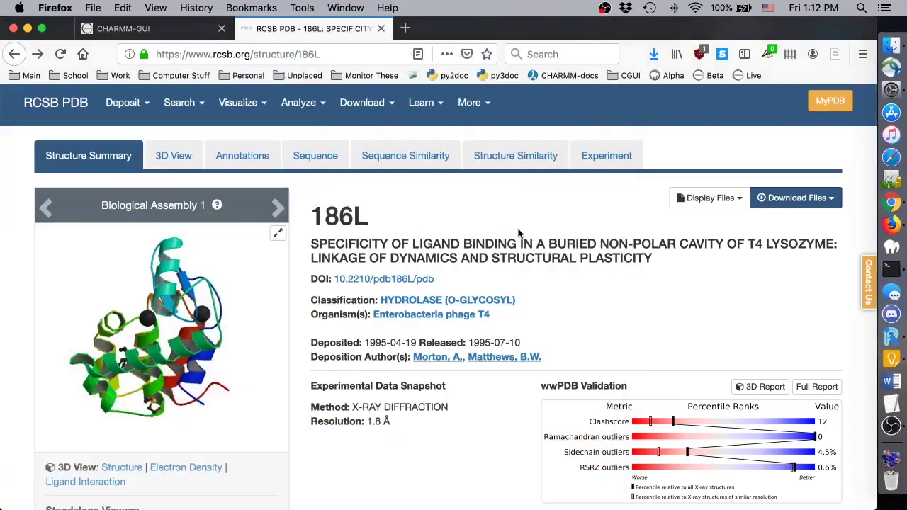
Step: Fetch PDB entry 186L in CHARMM-GUI's PDB Reader
key("ctrl+shift+Tab")
left_click(42, 250)
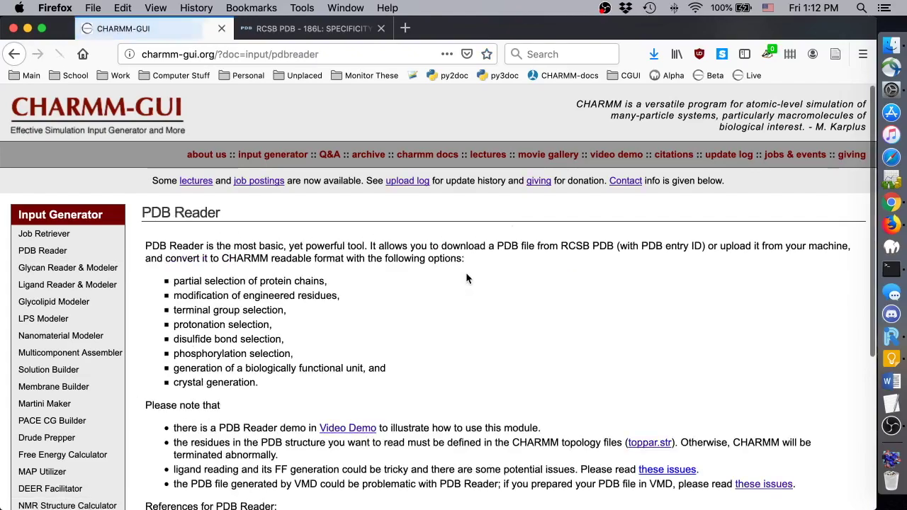
scroll(466, 273, "down", 5)
left_click(274, 370)
type("186L")
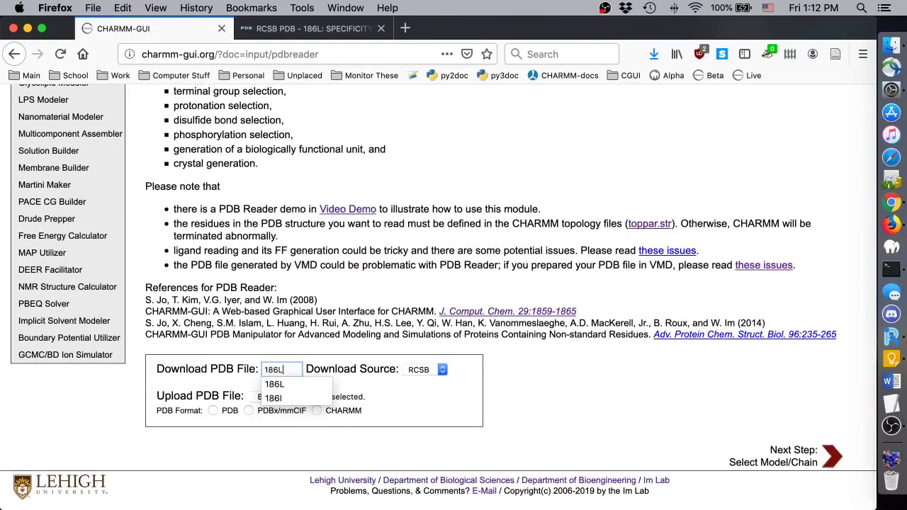
key("Return")
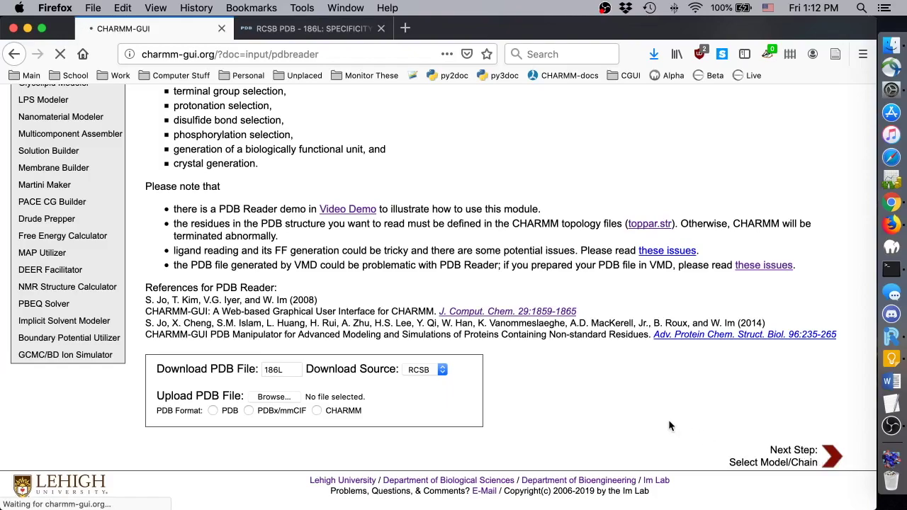
Step: Keep hetero chains B–E and water chain F, and continue to Manipulate PDB
scroll(668, 426, "down", 5)
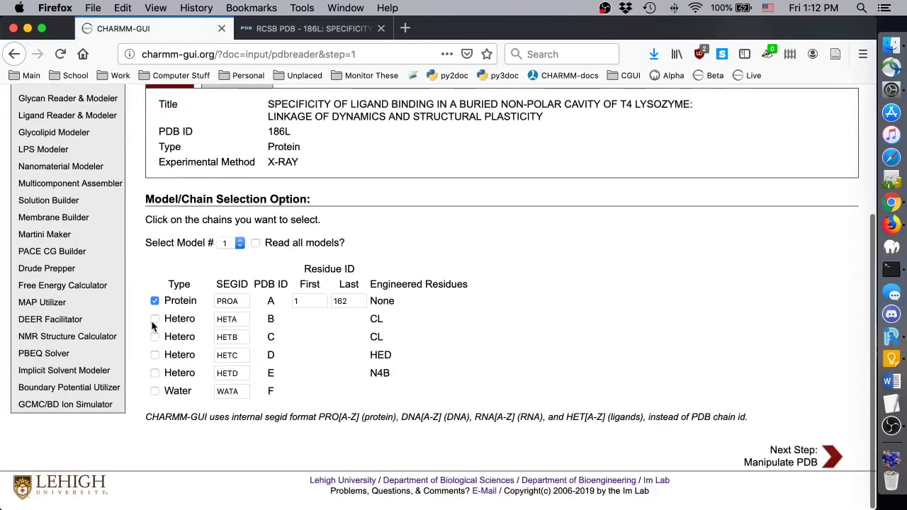
left_click(154, 320)
left_click(155, 337)
left_click(154, 354)
left_click(154, 373)
left_click(156, 391)
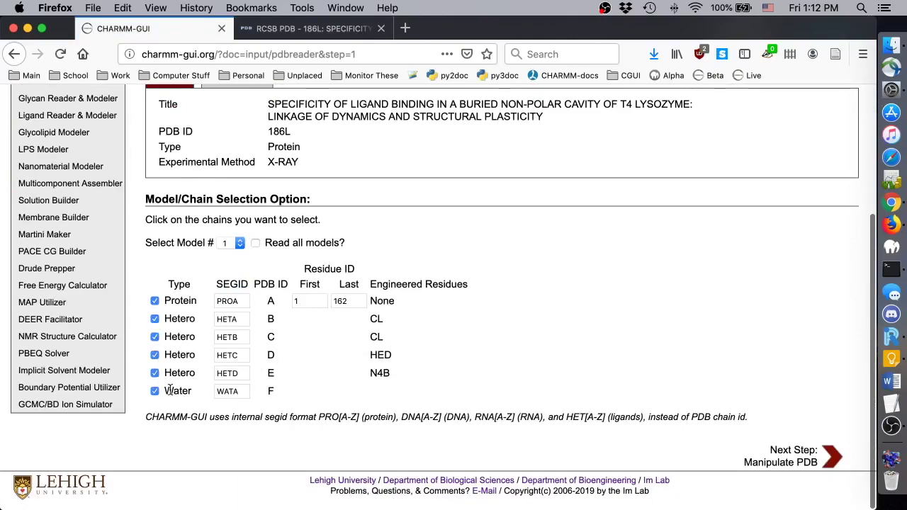
left_click(832, 457)
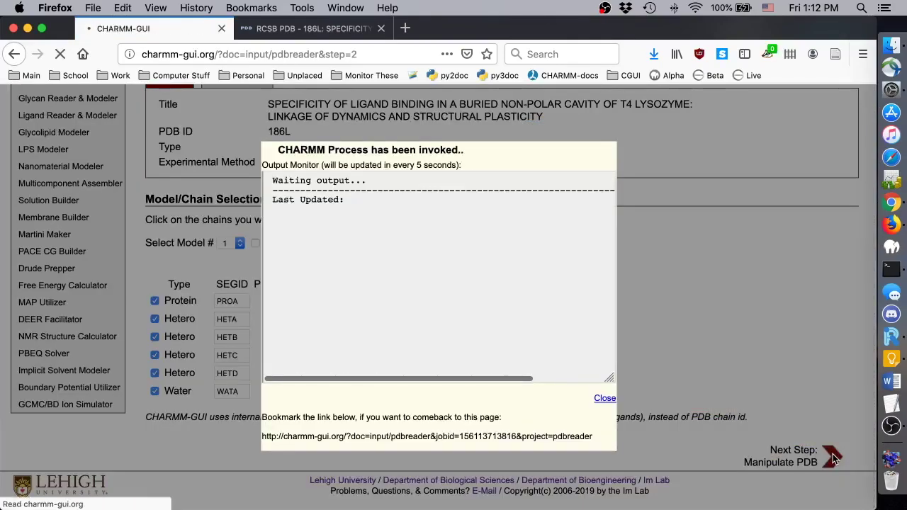
Step: Scroll down to the PDB Manipulation Options listing HED and N4B
scroll(482, 273, "down", 3)
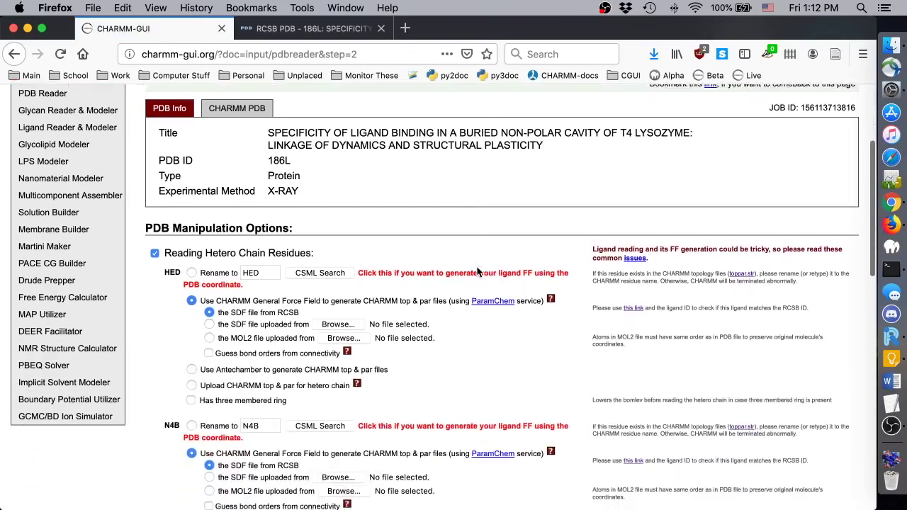
scroll(477, 272, "down", 4)
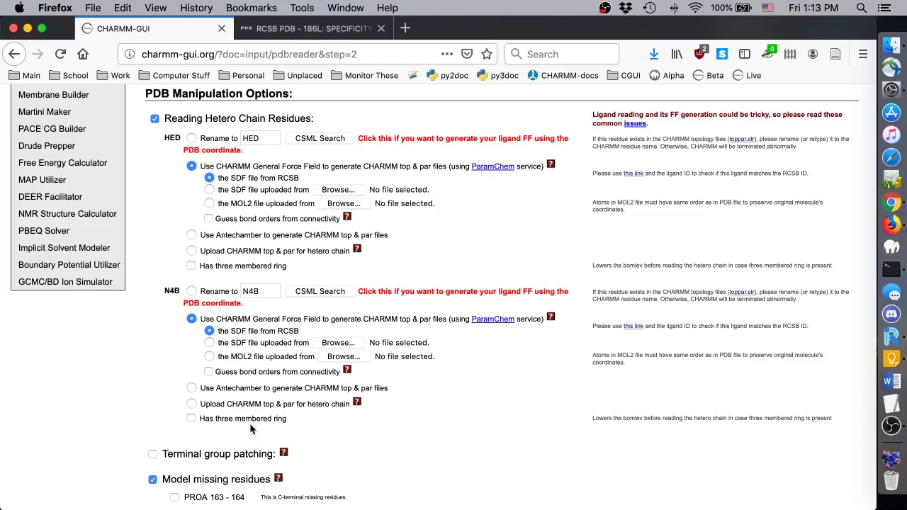
left_click(327, 141)
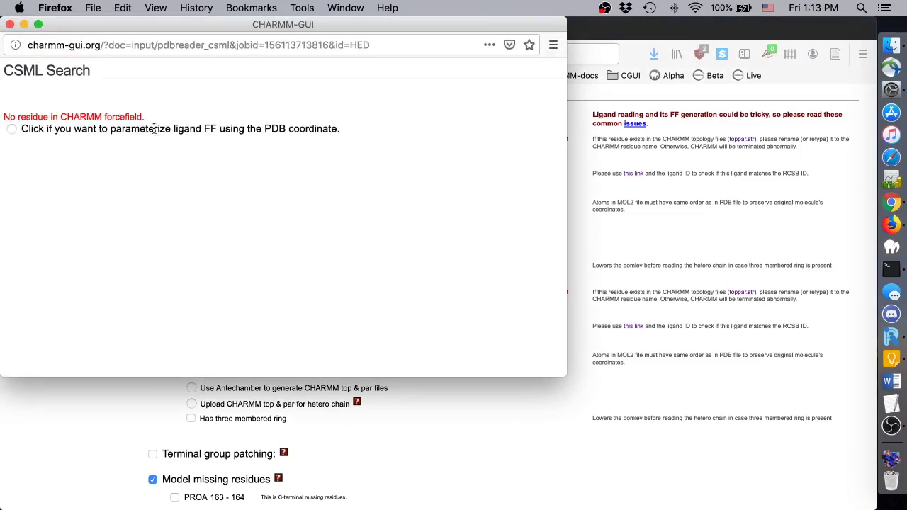
left_click_drag(3, 117, 150, 122)
left_click(163, 119)
left_click(10, 26)
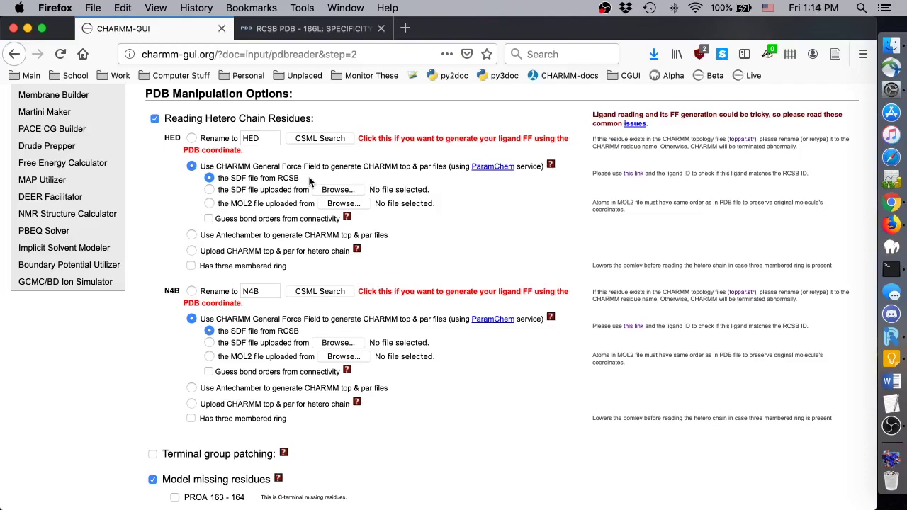
Step: Find butylbenzene BBEN via CSML Search, preview it, and apply it in place of N4B
left_click(319, 292)
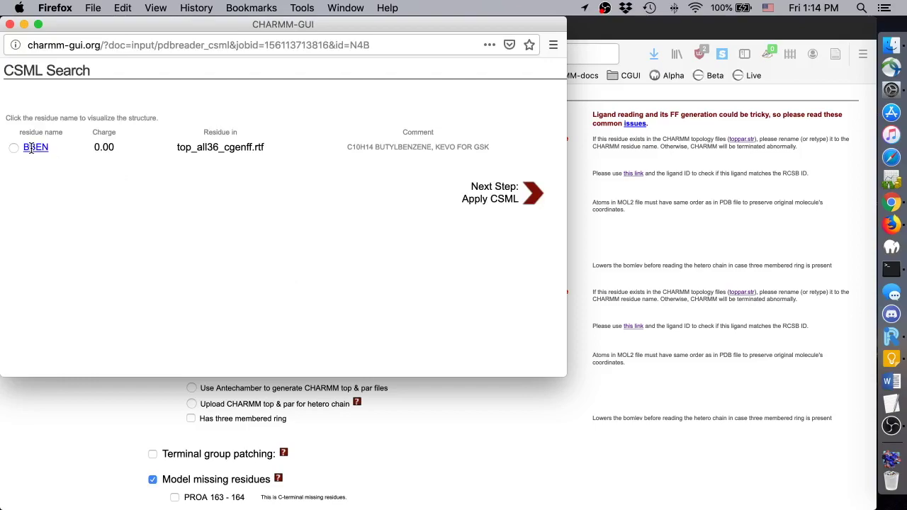
left_click(31, 147)
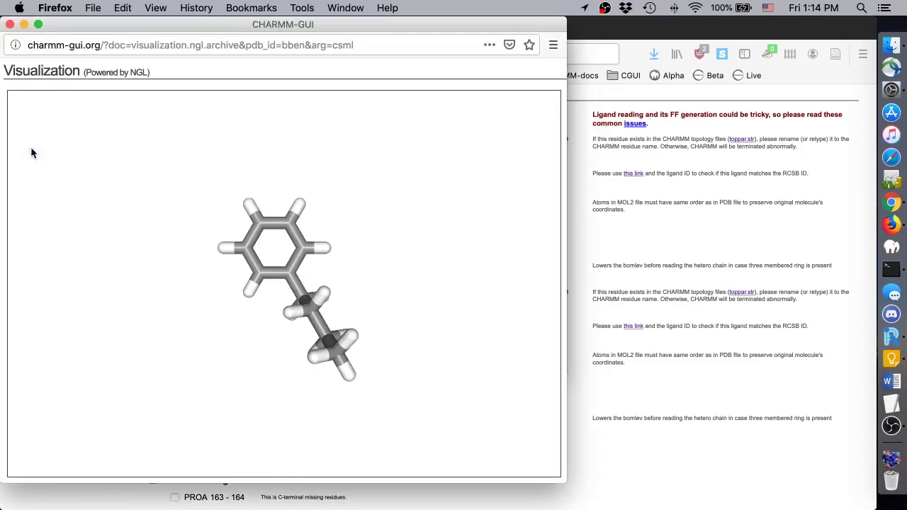
left_click_drag(296, 346, 371, 292)
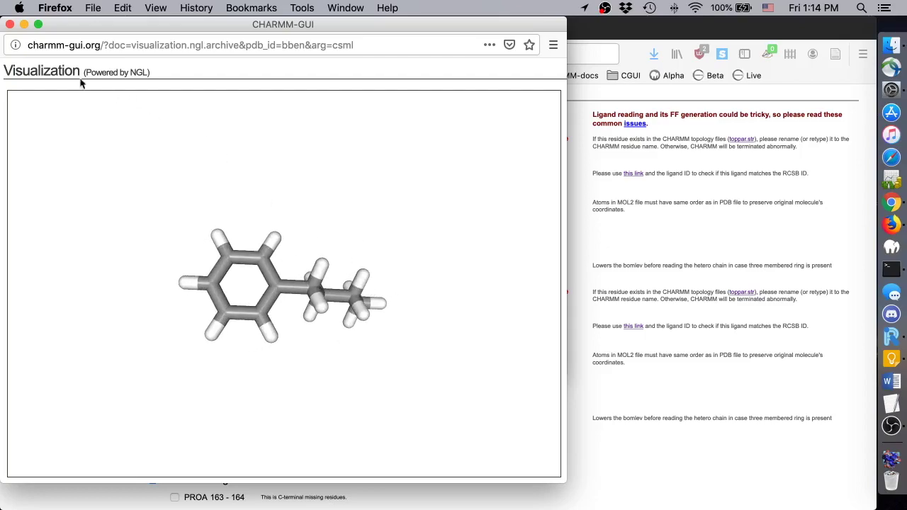
left_click(10, 24)
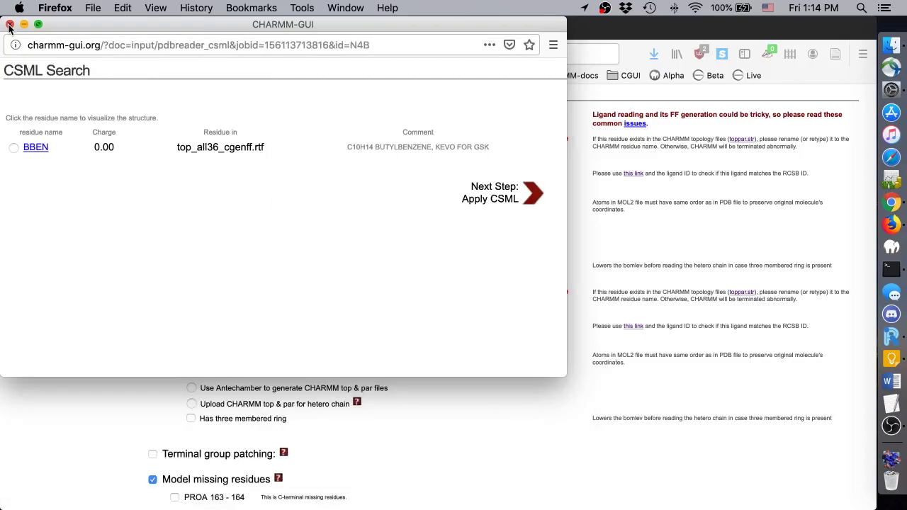
left_click(14, 148)
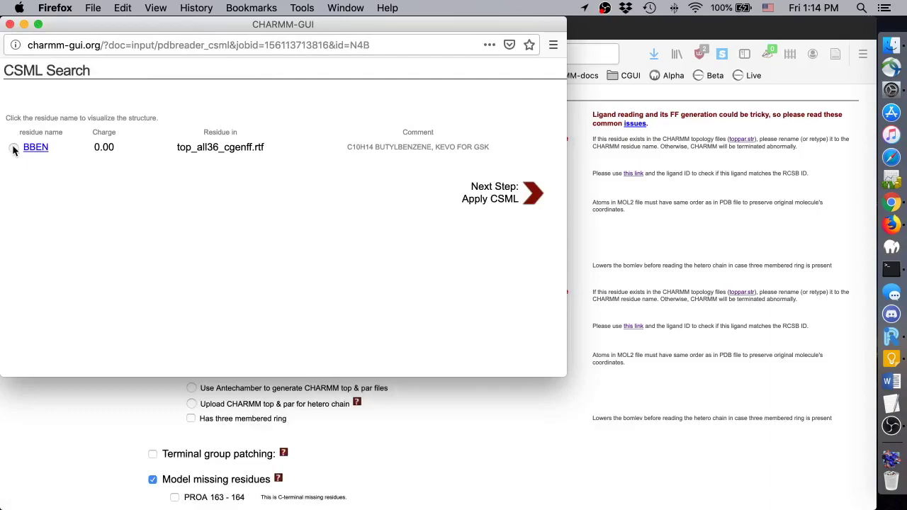
left_click(533, 194)
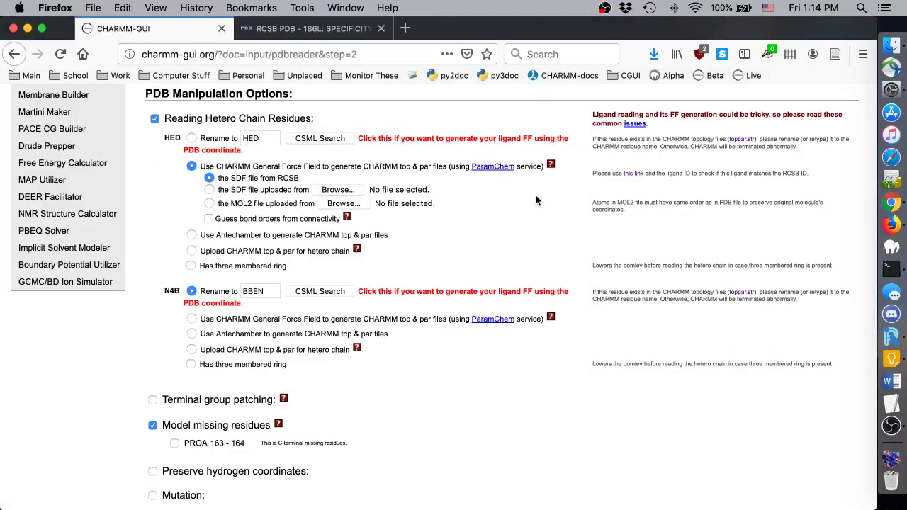
Step: Generate step1_pdbreader.pdb and inspect the solvated 186L protein in the NGL viewer
scroll(535, 200, "down", 15)
left_click(793, 456)
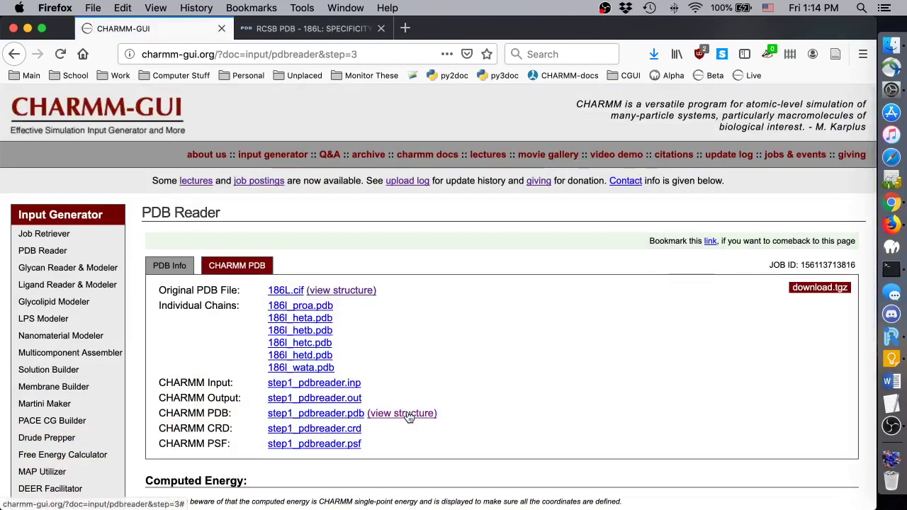
left_click(409, 416)
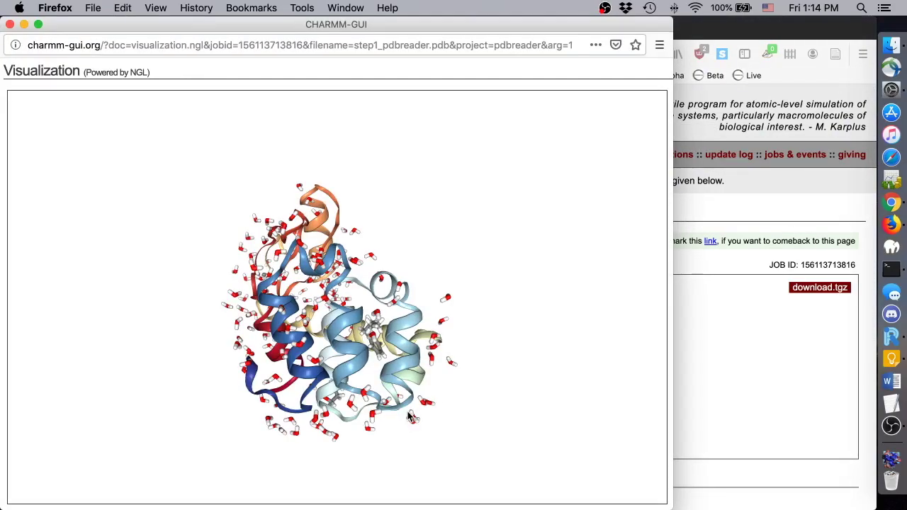
left_click_drag(208, 355, 420, 228)
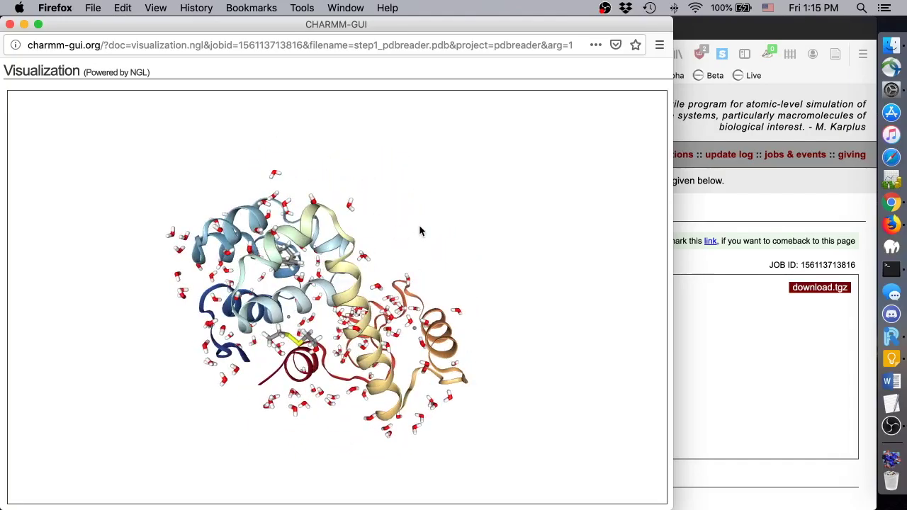
left_click(10, 24)
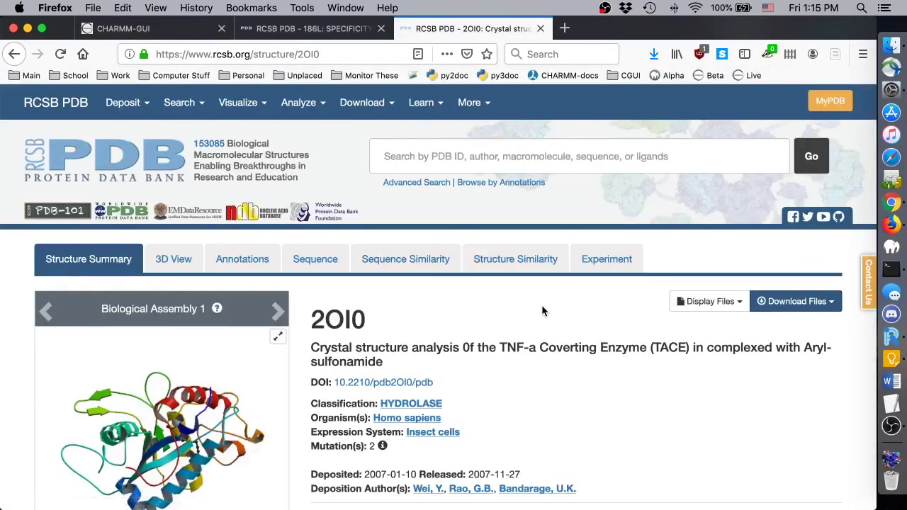
Step: Scroll the 2OI0 entry page to review its zinc ion and ligand 283
scroll(541, 305, "down", 3)
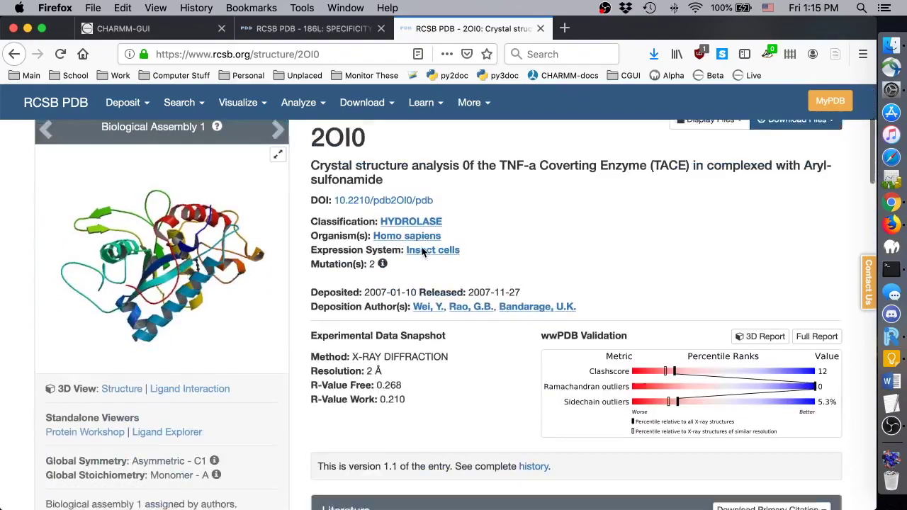
scroll(421, 251, "down", 10)
scroll(422, 251, "down", 10)
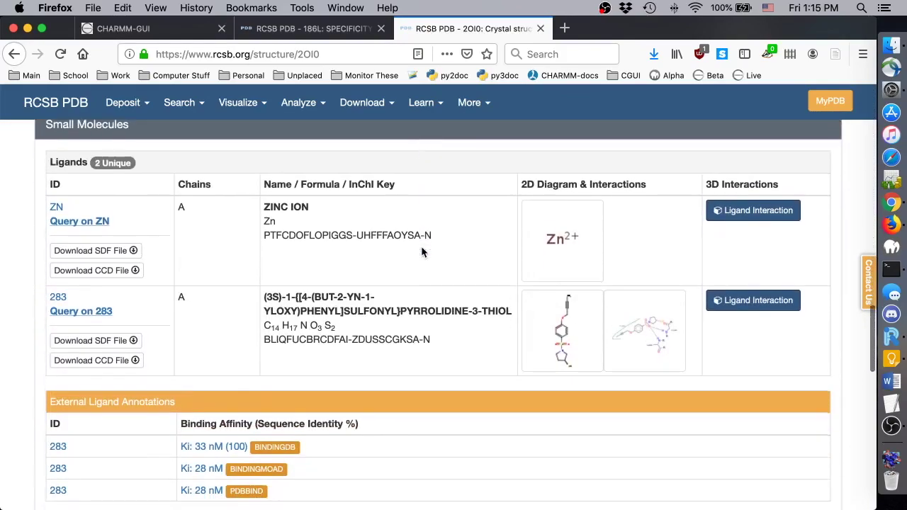
scroll(421, 252, "up", 1)
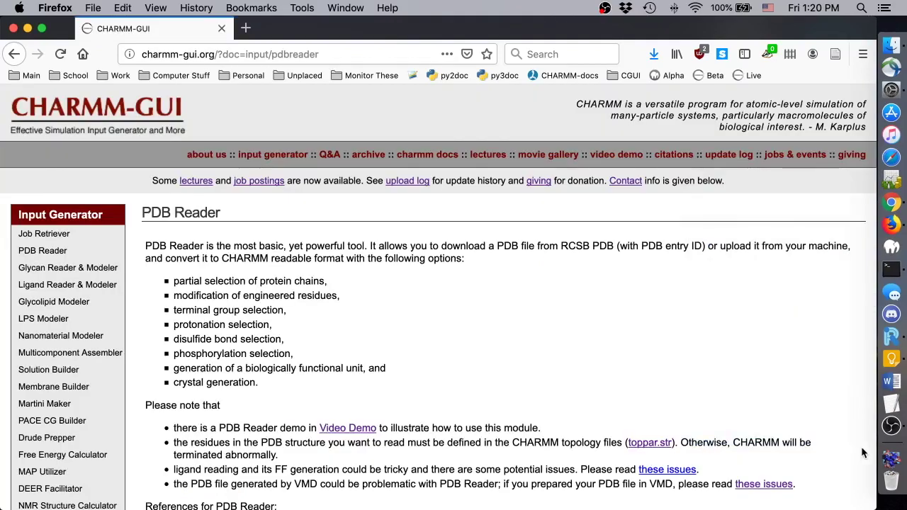
Step: Open 2oi0_modified.pdb in PyMOL and show LIG as labelled ball-and-stick, sphere scale 0.3
left_click(891, 461)
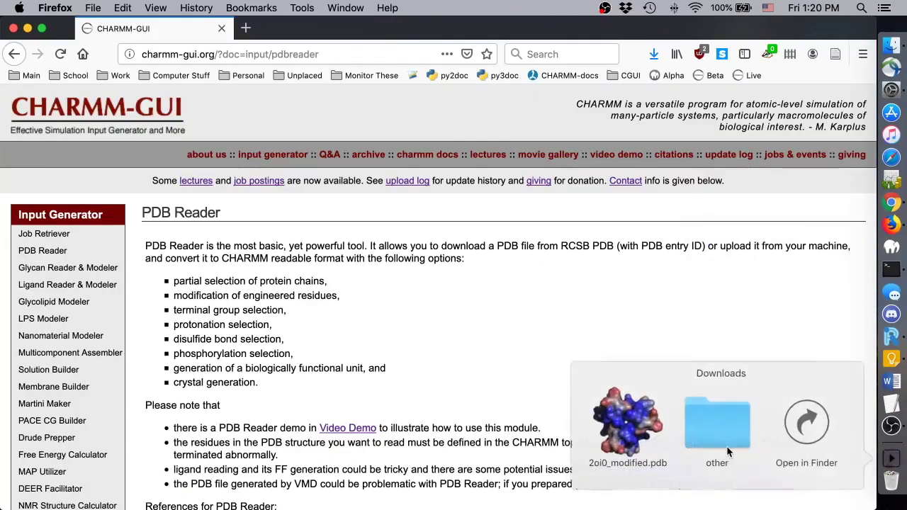
left_click(622, 417)
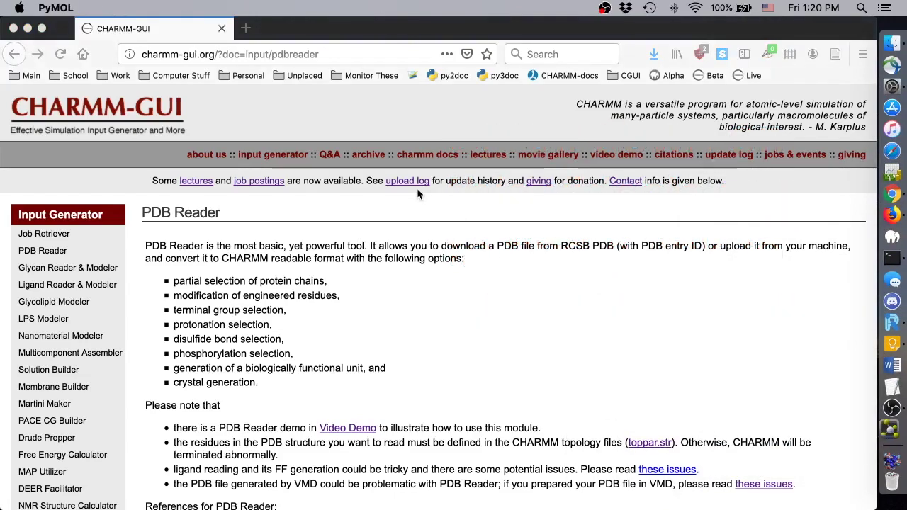
type("show sphe, resn LIG")
key("Return")
type("show stick")
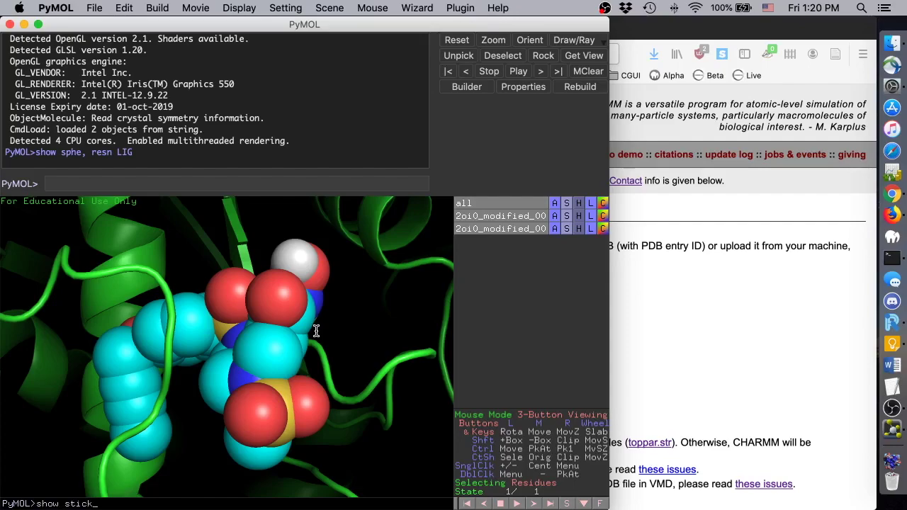
type(", resn LIG")
key("Return")
type("set sphere_scale, 0.")
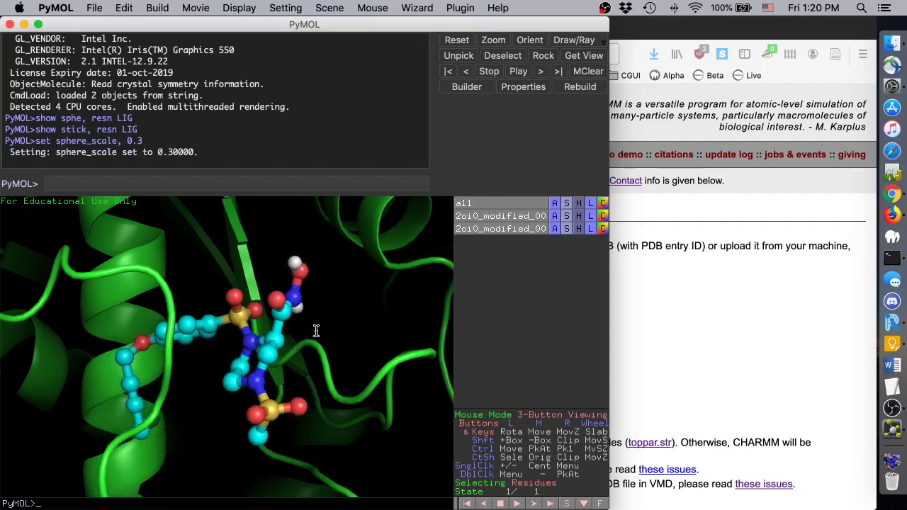
type("LIG, name")
key("Return")
left_click_drag(316, 330, 261, 286)
Step: Upload 2oi0_modified.pdb to PDB Reader as a PDB-format file
key("super+Tab")
scroll(377, 379, "down", 5)
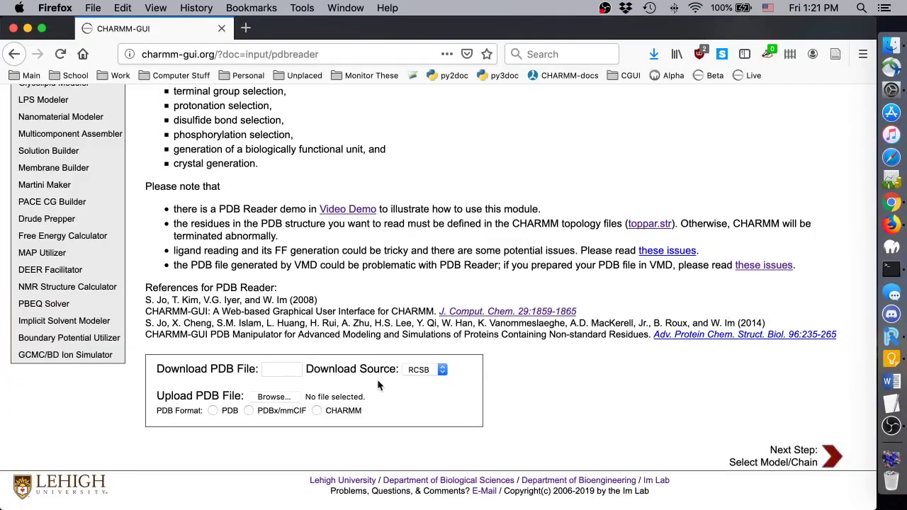
left_click(288, 400)
double_click(346, 100)
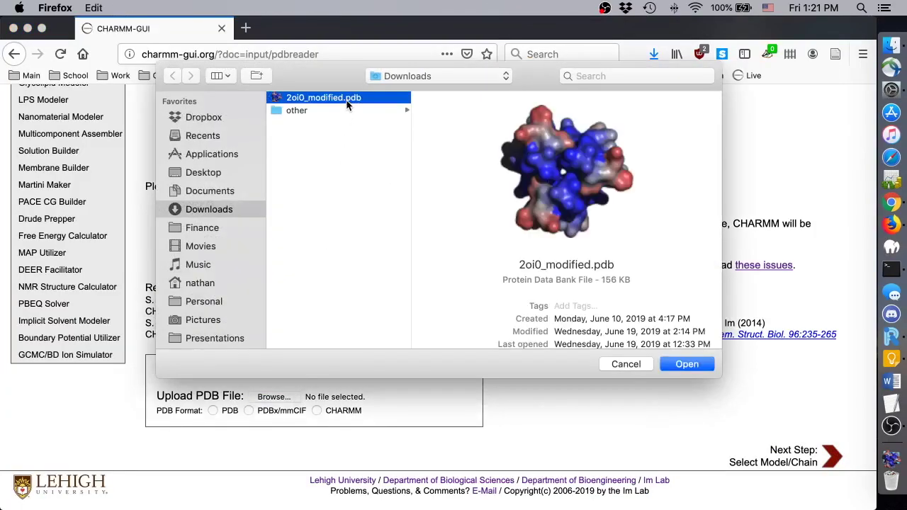
left_click(213, 411)
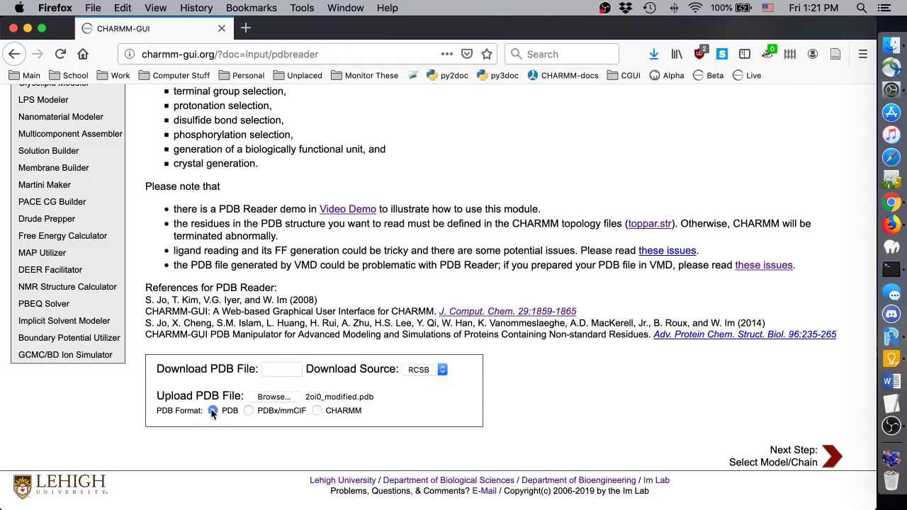
left_click(830, 458)
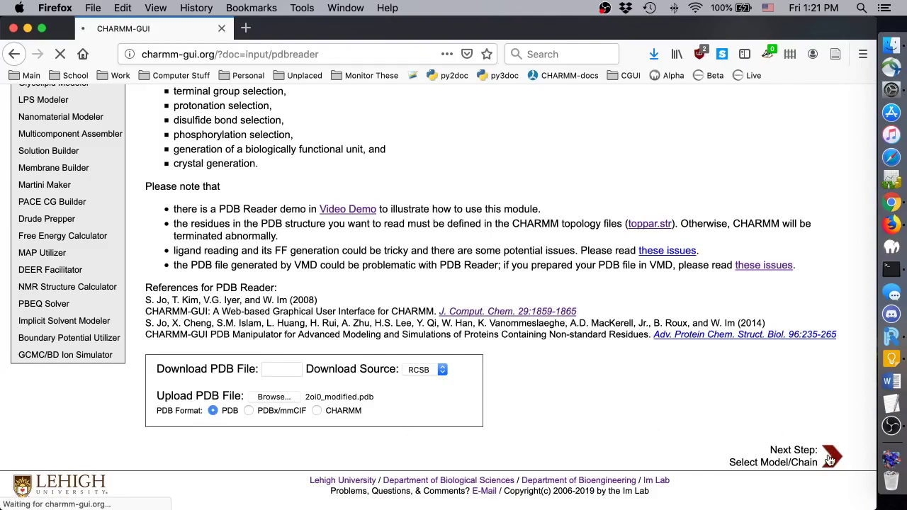
Step: Include the hetero chain containing LIG and continue to manipulation options
scroll(487, 300, "down", 5)
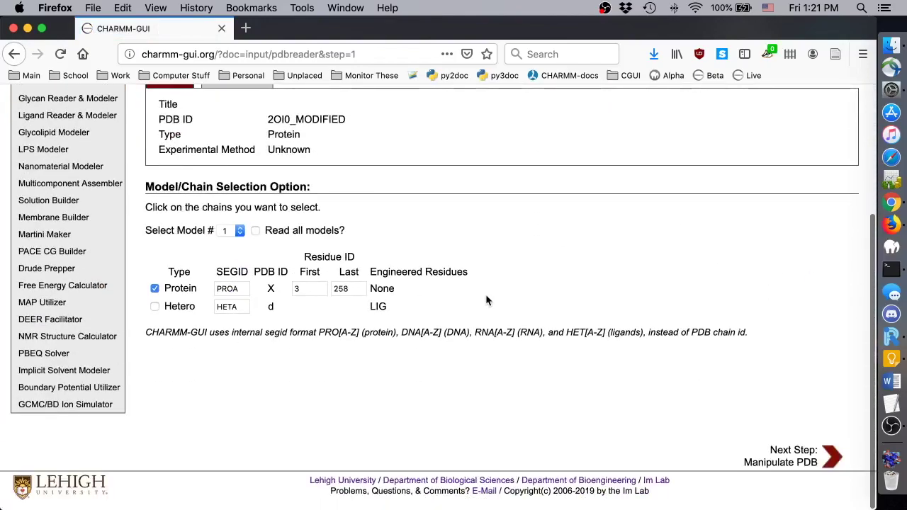
left_click(155, 306)
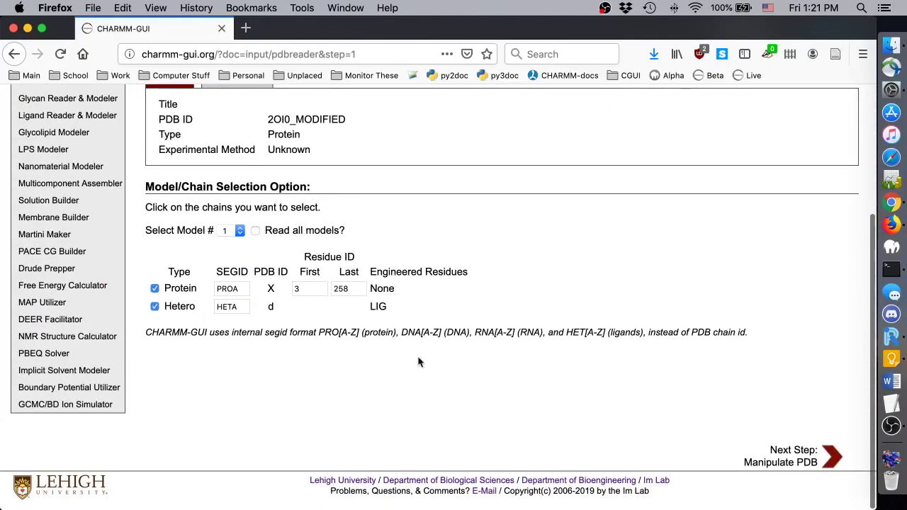
left_click(815, 455)
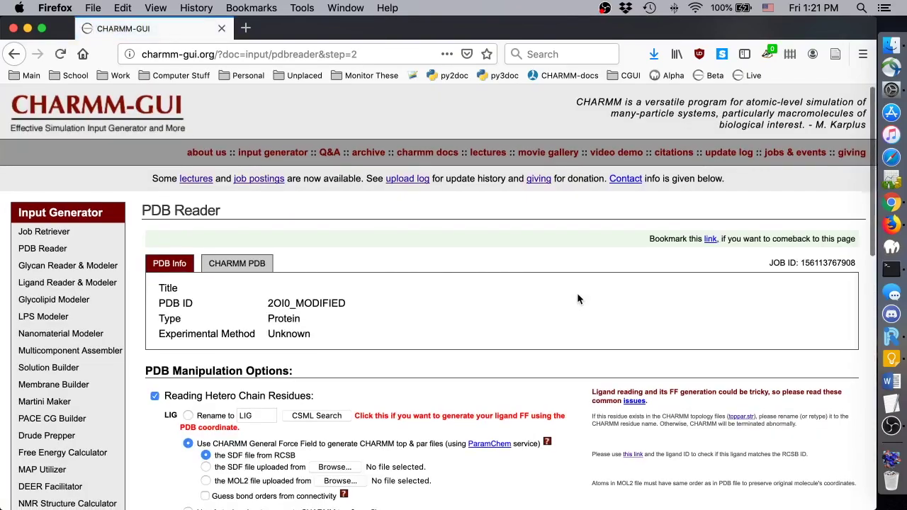
Step: Run CSML Search for LIG and, with no match found, parameterize it from PDB coordinates
scroll(577, 292, "down", 6)
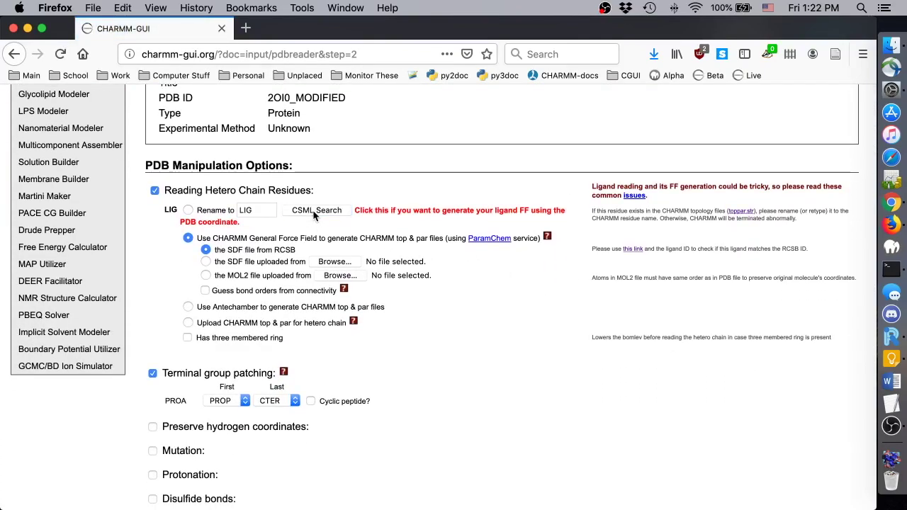
left_click(315, 211)
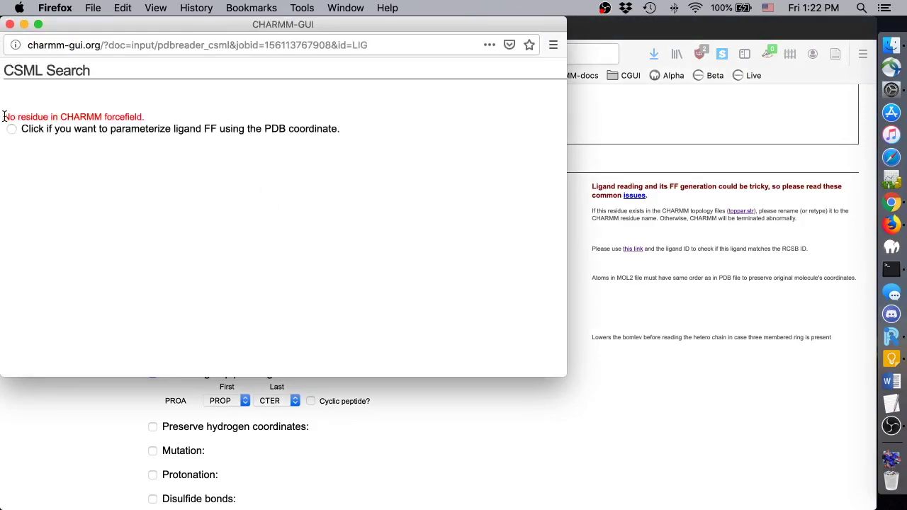
left_click_drag(3, 116, 168, 121)
left_click(170, 119)
left_click(12, 130)
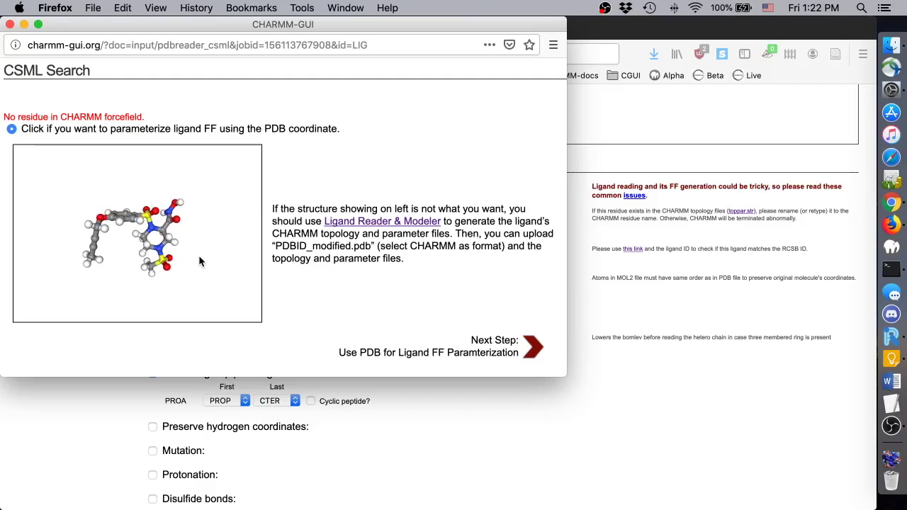
left_click_drag(270, 207, 456, 238)
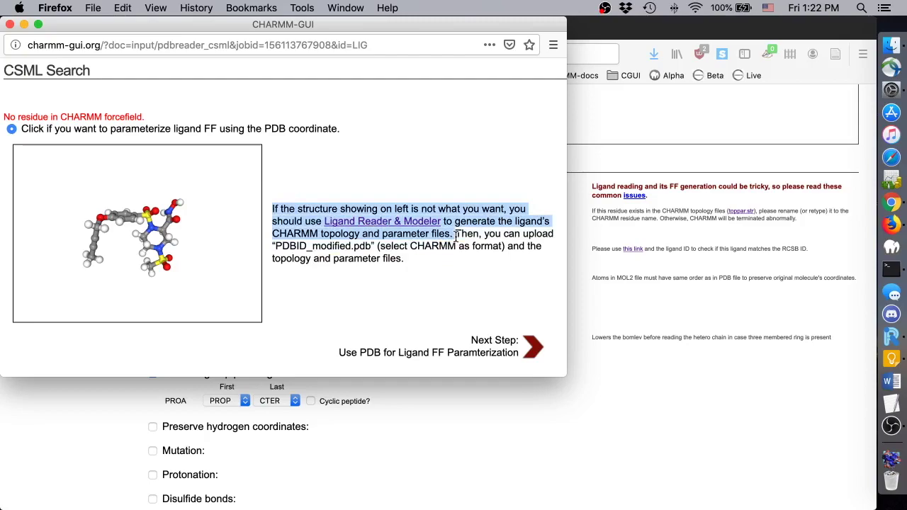
left_click(456, 239)
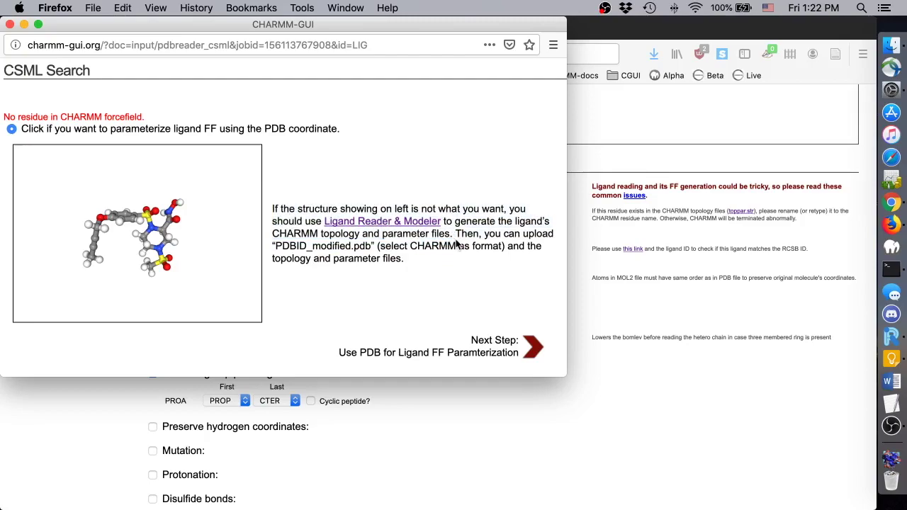
left_click(529, 348)
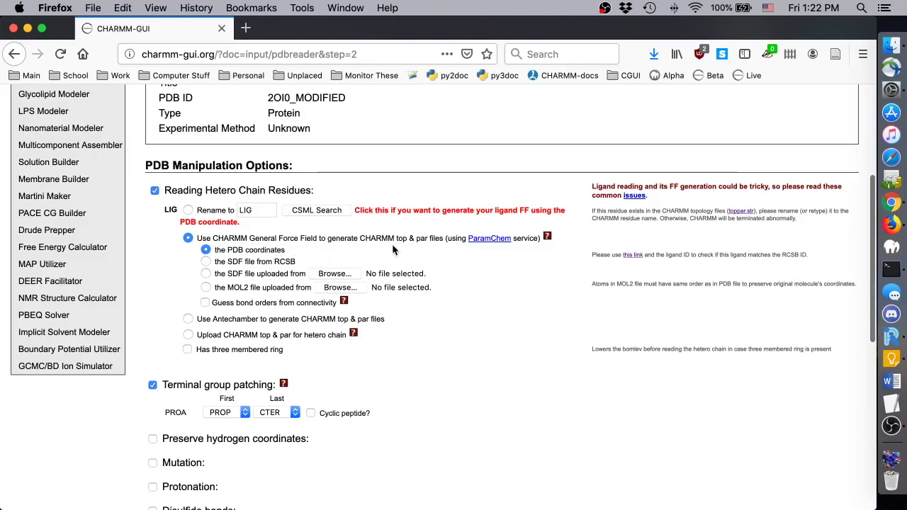
Step: Submit the 2oi0_modified manipulation options with Next Step: Generate PDB to start the CHARMM run
scroll(392, 243, "down", 10)
left_click(833, 459)
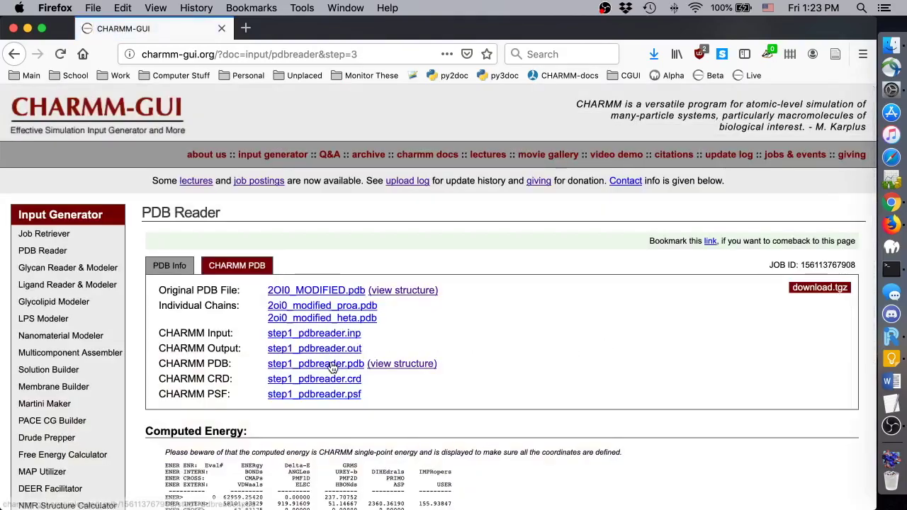
Step: Download the generated CHARMM PDB file step1_pdbreader.pdb
left_click(332, 364)
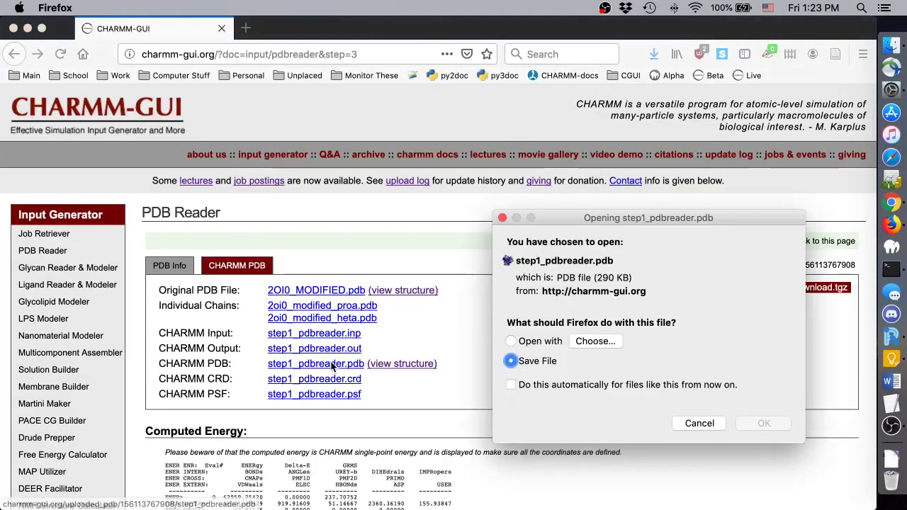